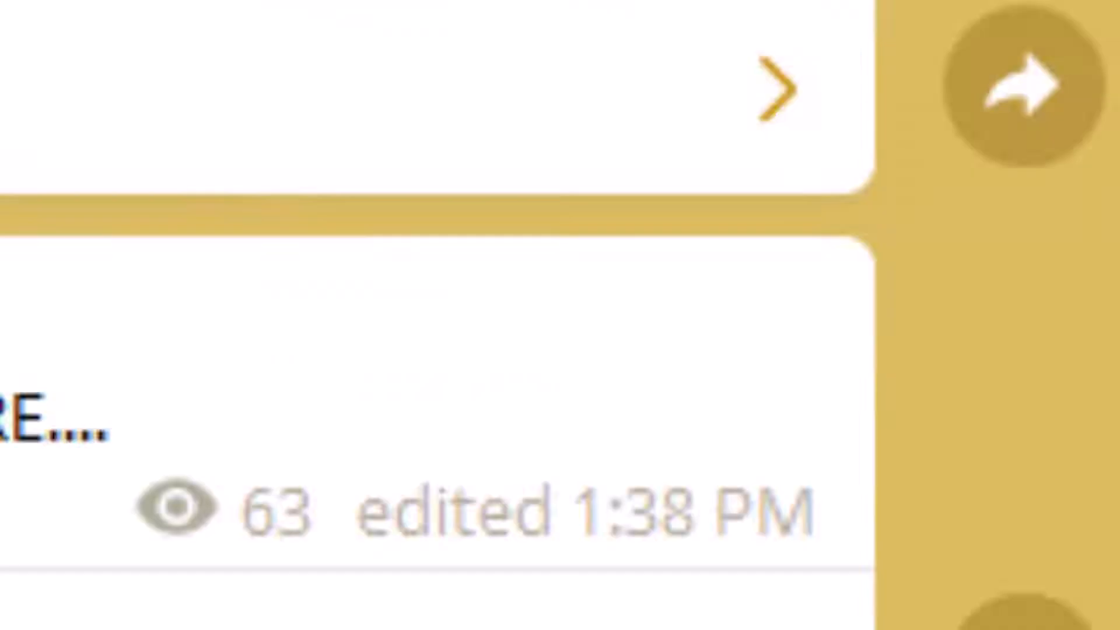
Step: Scroll through the INFRAME Jifunze channel posts to the Phase One Capture One 22 Enterprise download file
scroll(526, 241, up, 10)
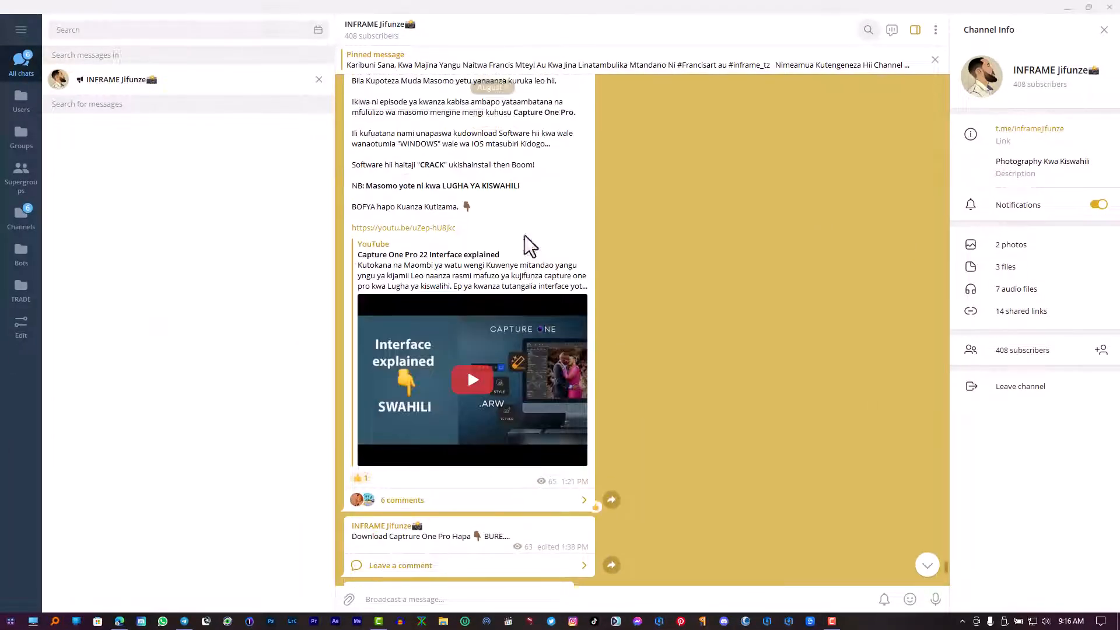
scroll(522, 231, up, 5)
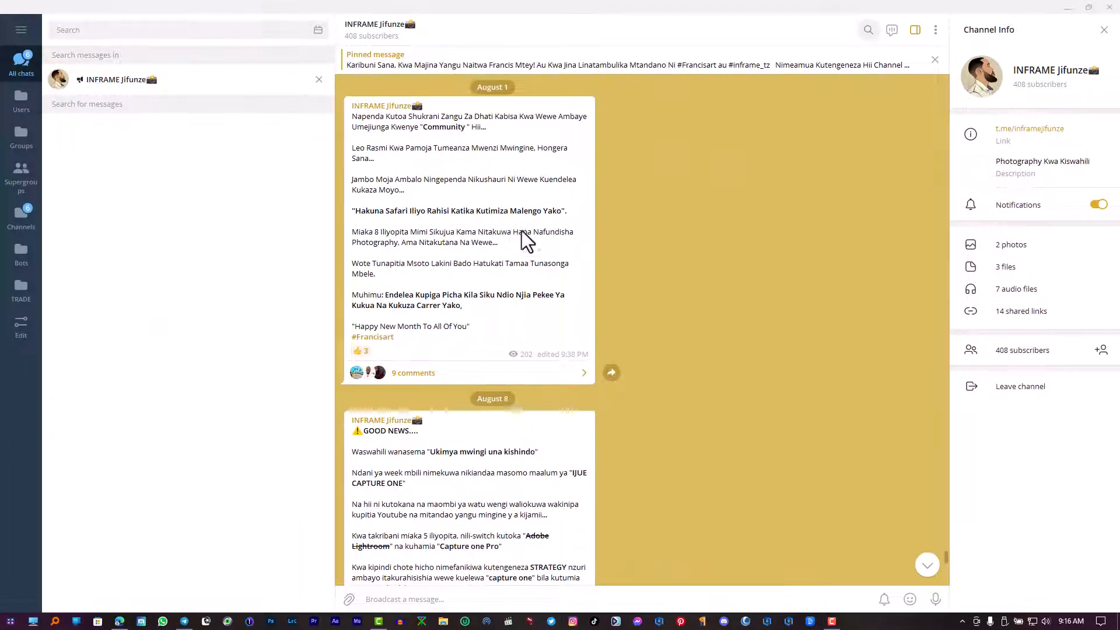
scroll(522, 230, up, 3)
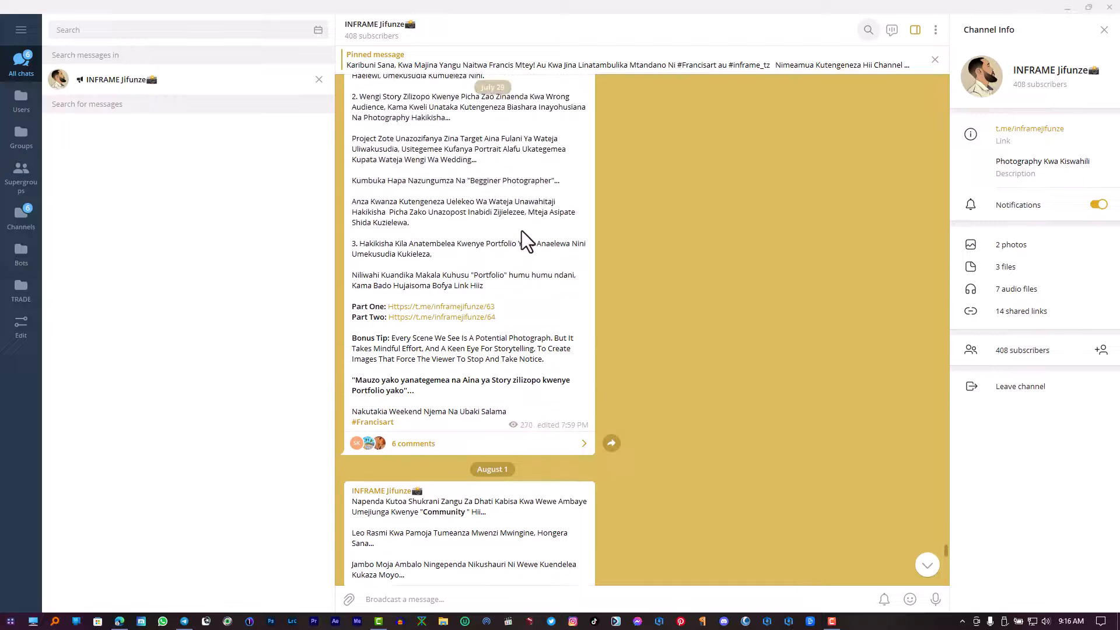
click(395, 35)
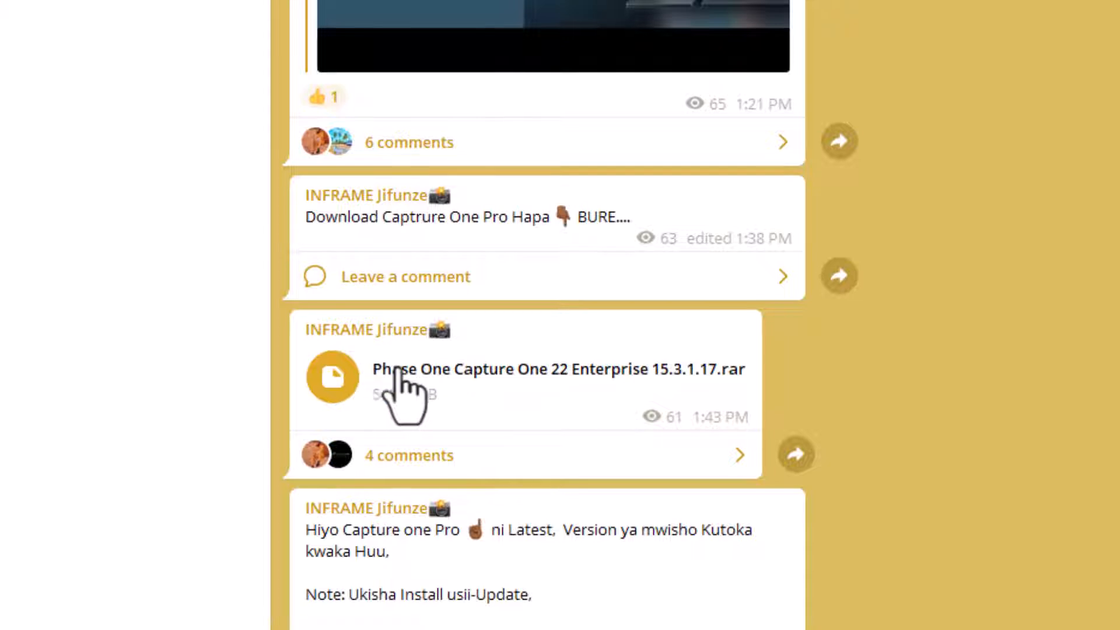
drag(752, 362, 348, 396)
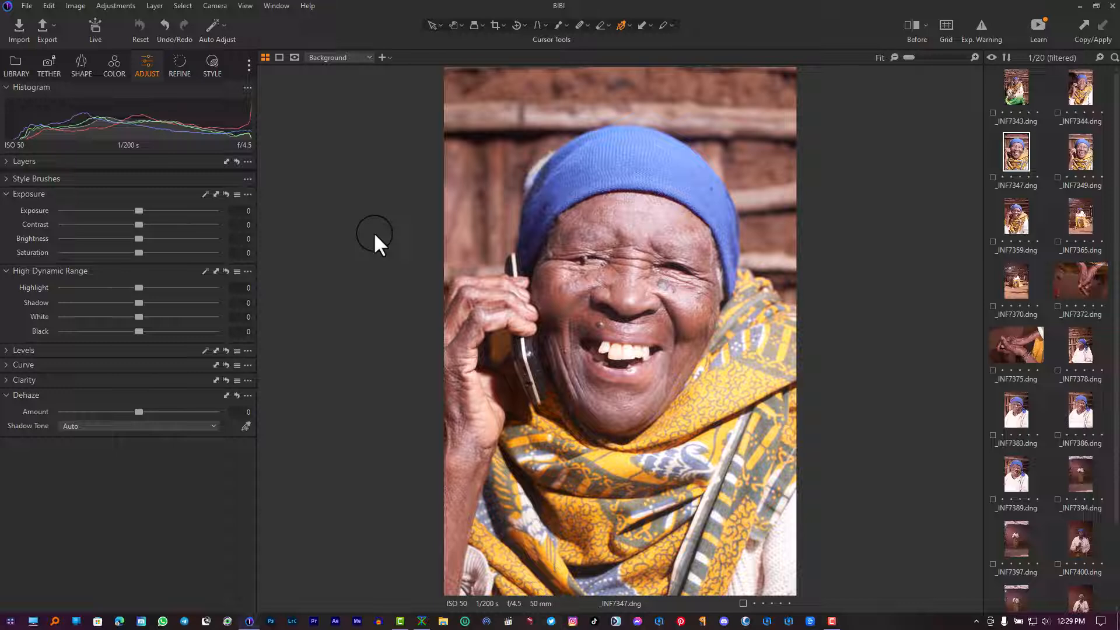
Step: Switch the interface to a different preset workspace layout
click(275, 7)
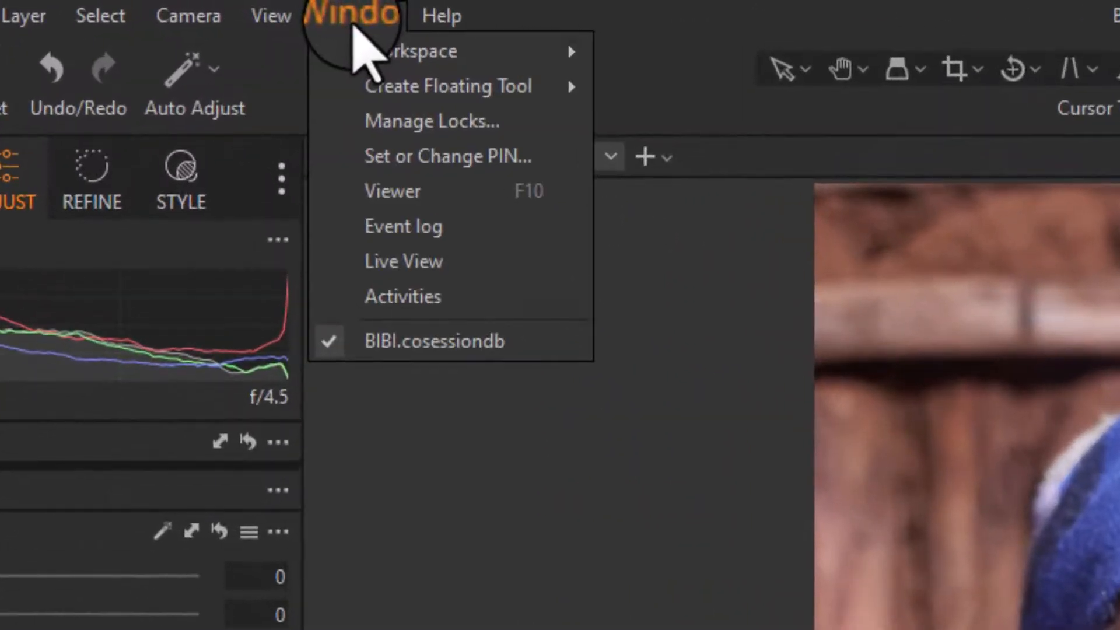
mouse_move(416, 55)
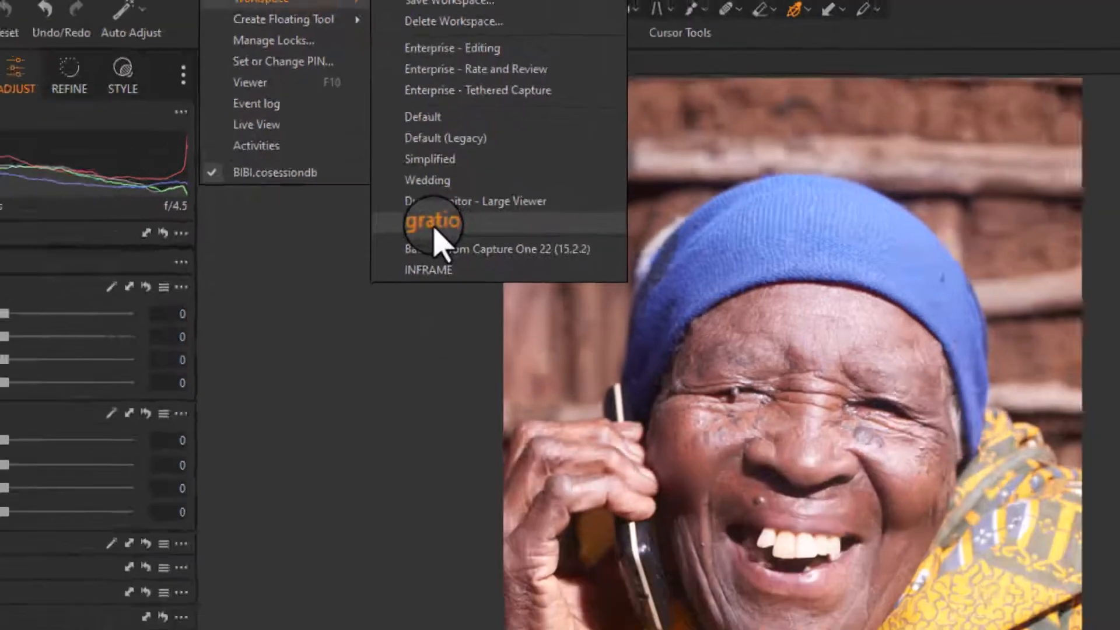
click(434, 227)
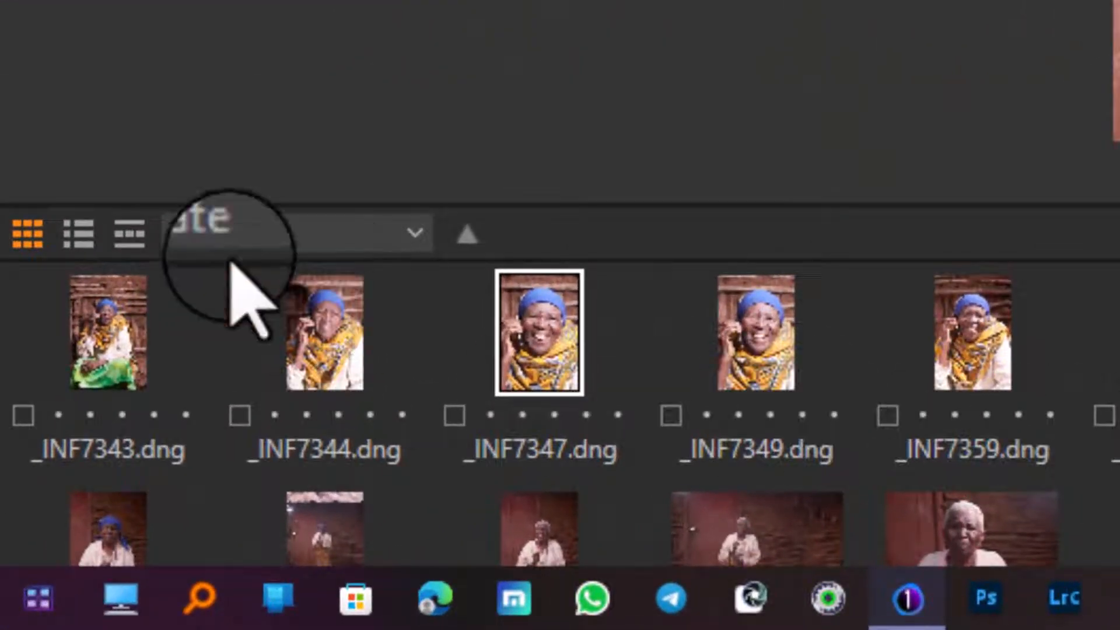
Step: Try the image browser's list view, then set the browser to filmstrip view
click(71, 244)
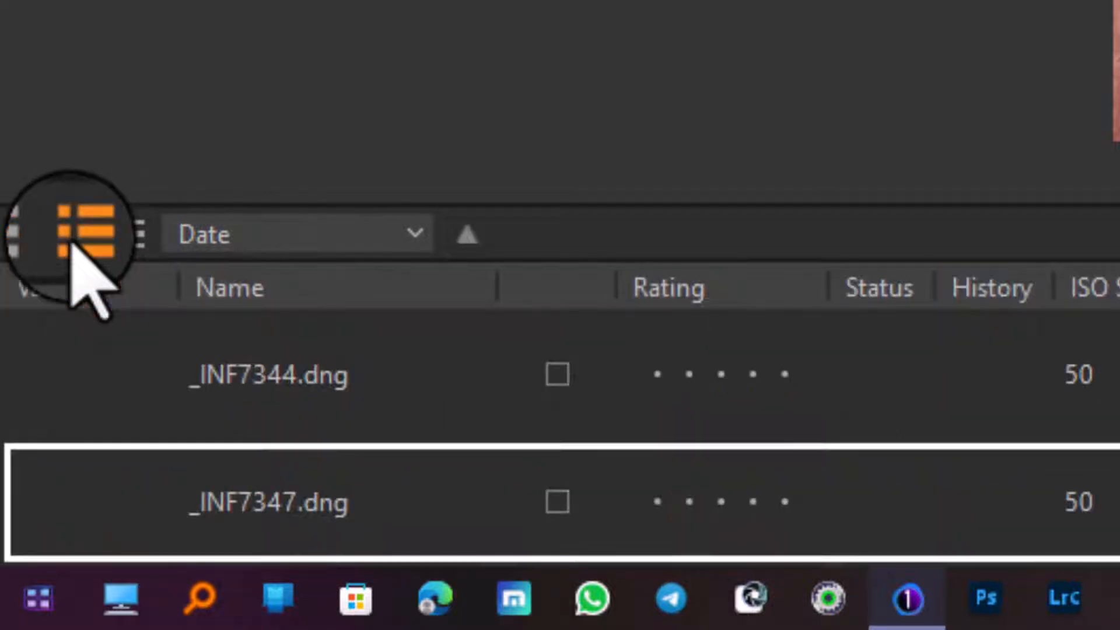
scroll(171, 450, down, 5)
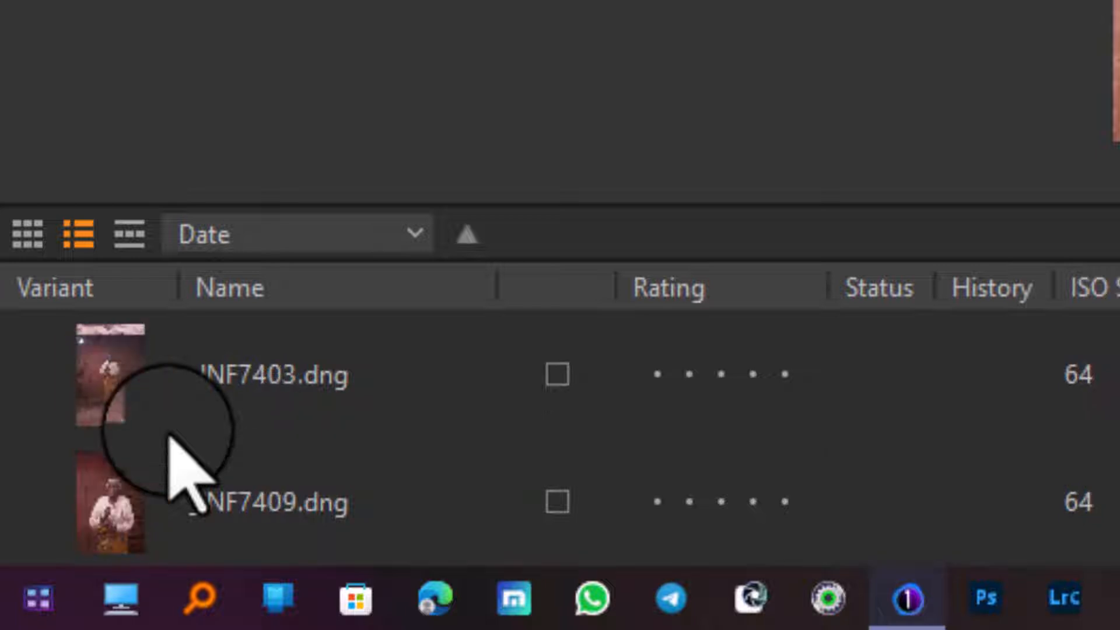
scroll(193, 385, down, 3)
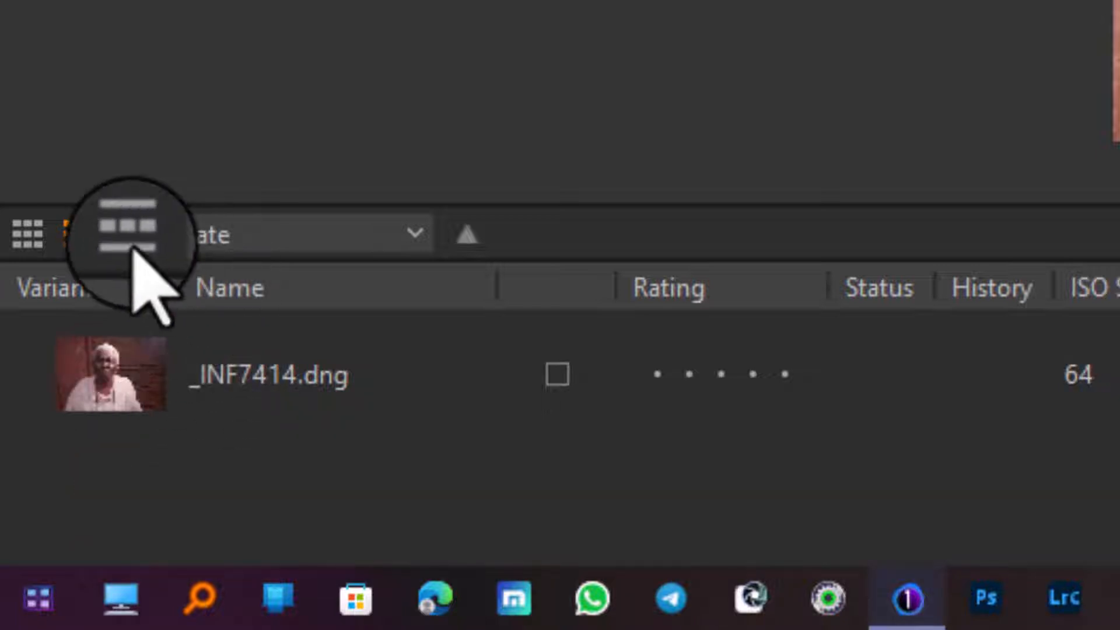
click(129, 234)
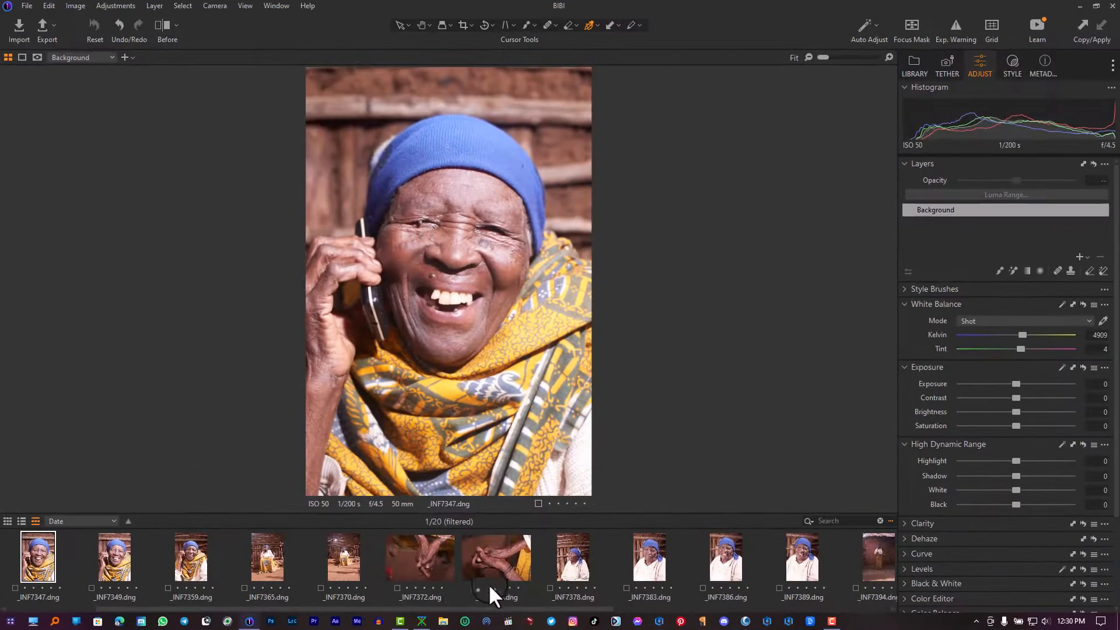
Step: Select the photo _INF7394.dng in the filmstrip
scroll(505, 556, up, 3)
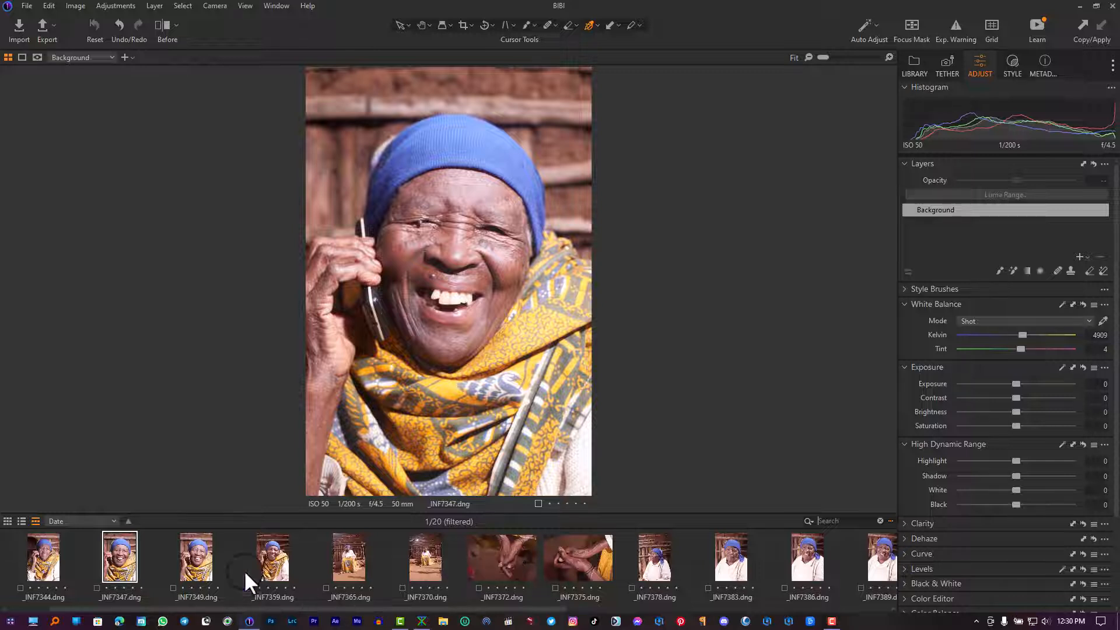
click(218, 558)
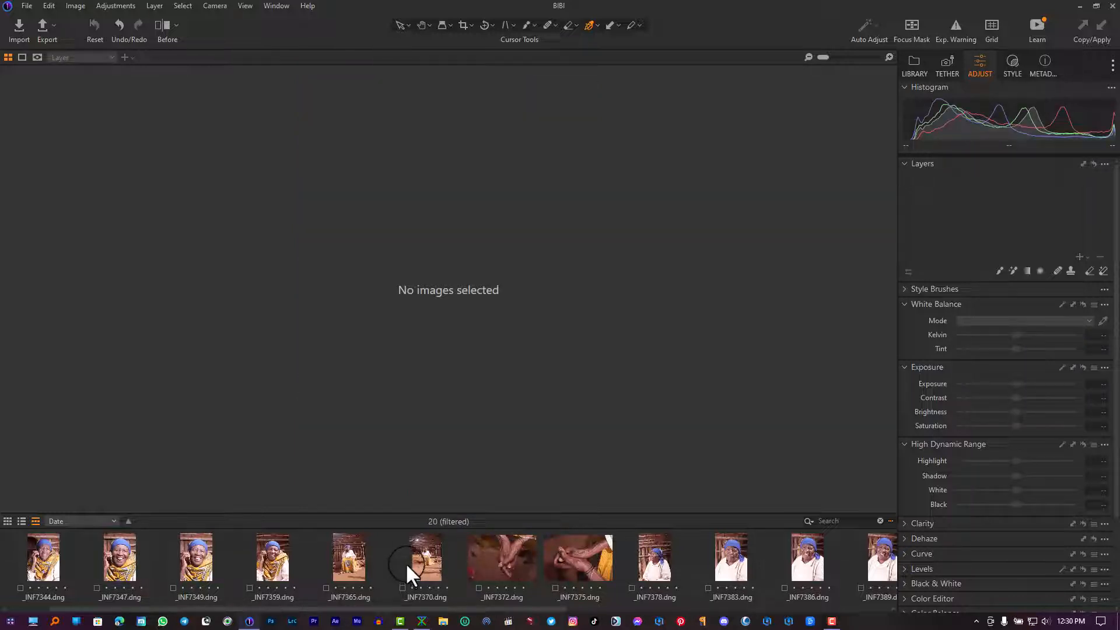
click(428, 555)
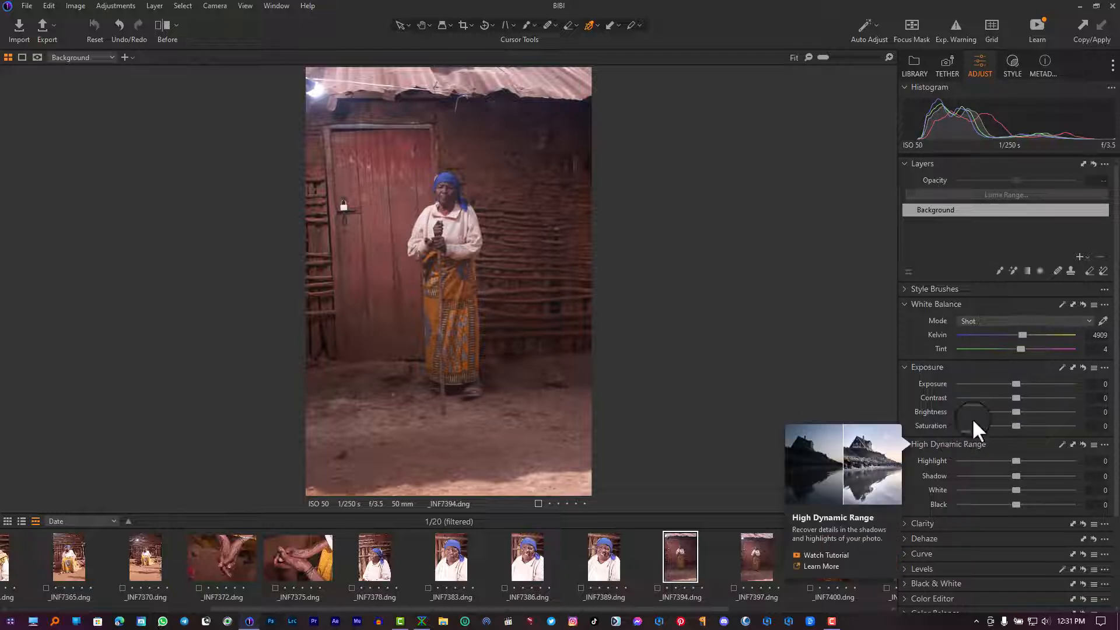
Step: Set the white balance Kelvin temperature to about 5609
click(991, 334)
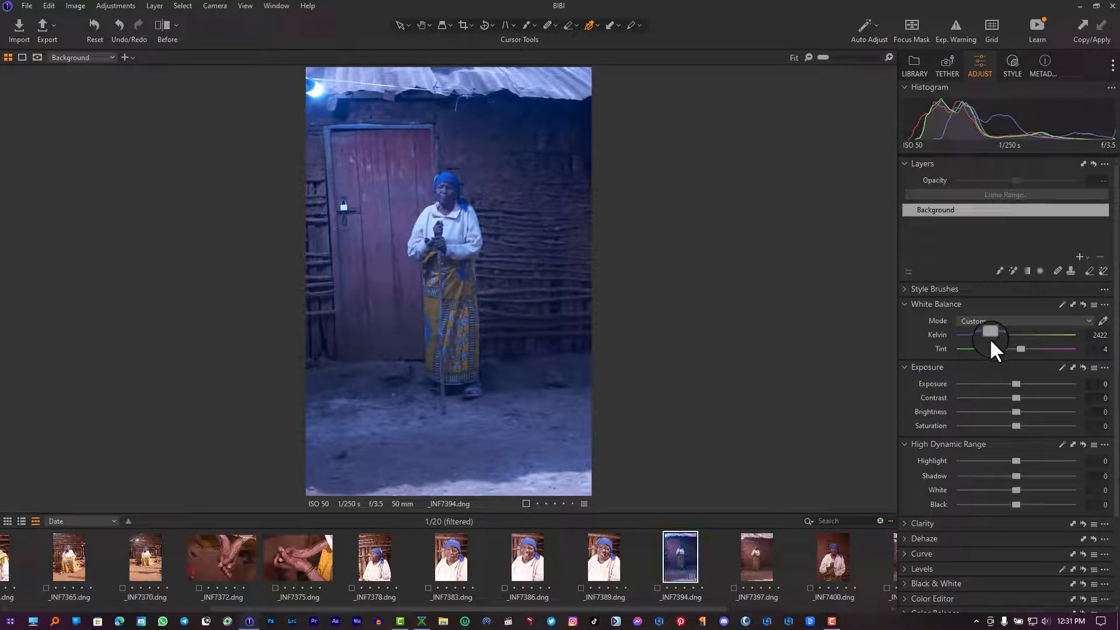
drag(990, 334, 1010, 339)
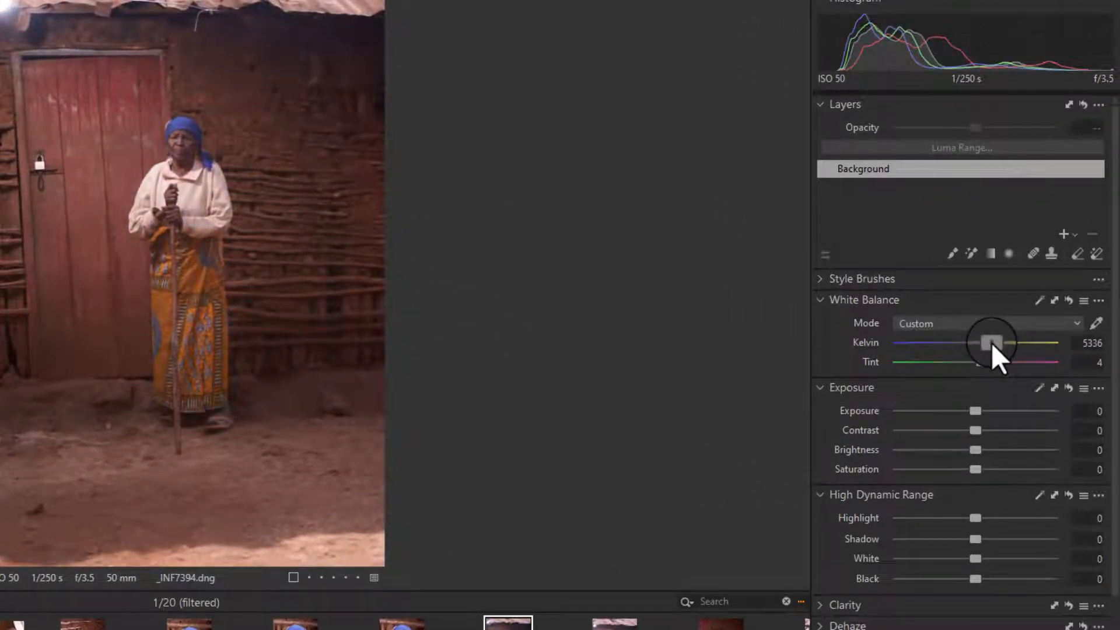
drag(992, 342, 997, 343)
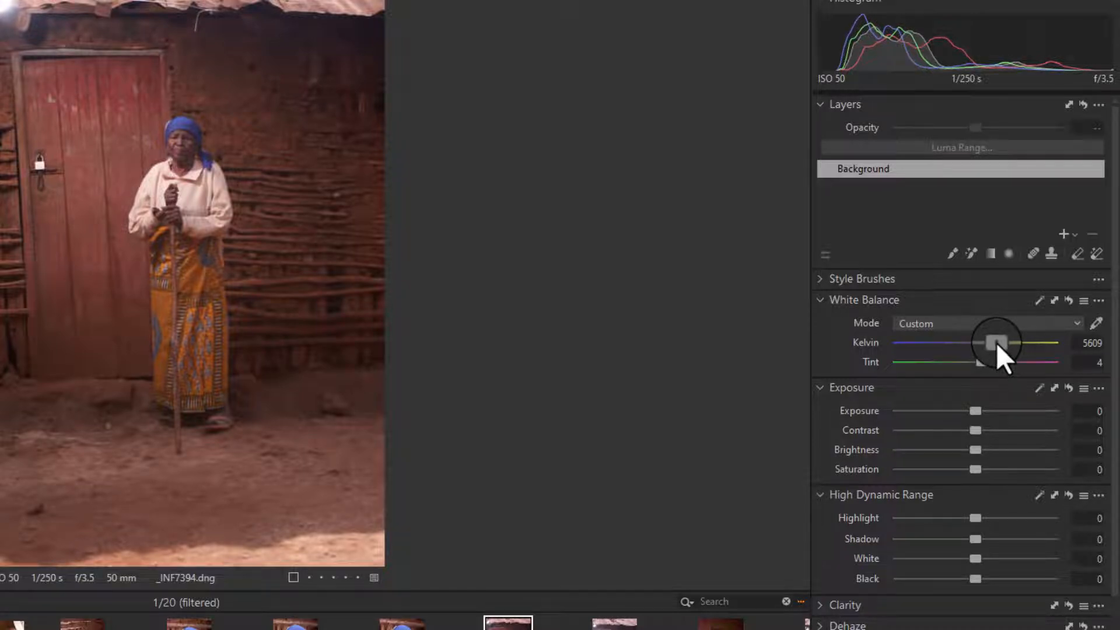
Step: Set the Exposure to -0.42 and Contrast to 6
click(164, 242)
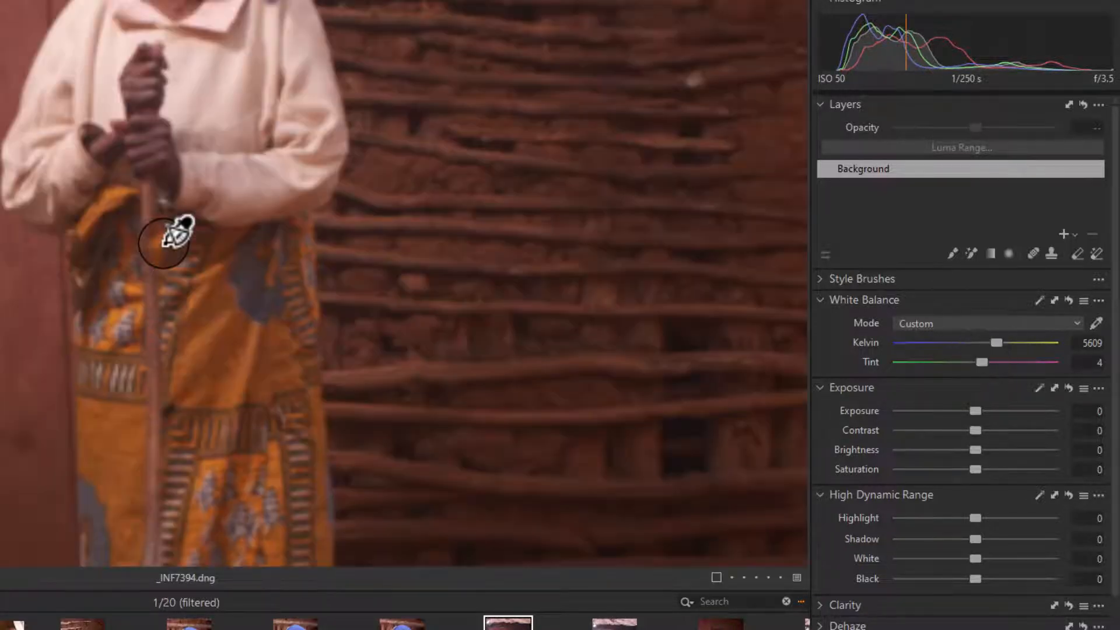
click(169, 145)
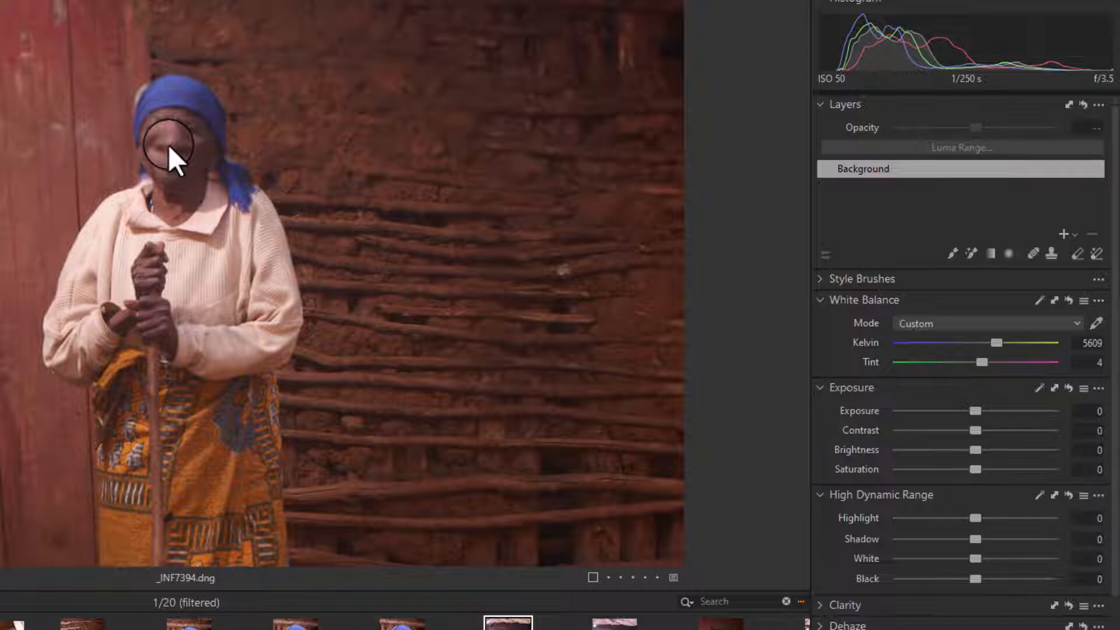
click(218, 227)
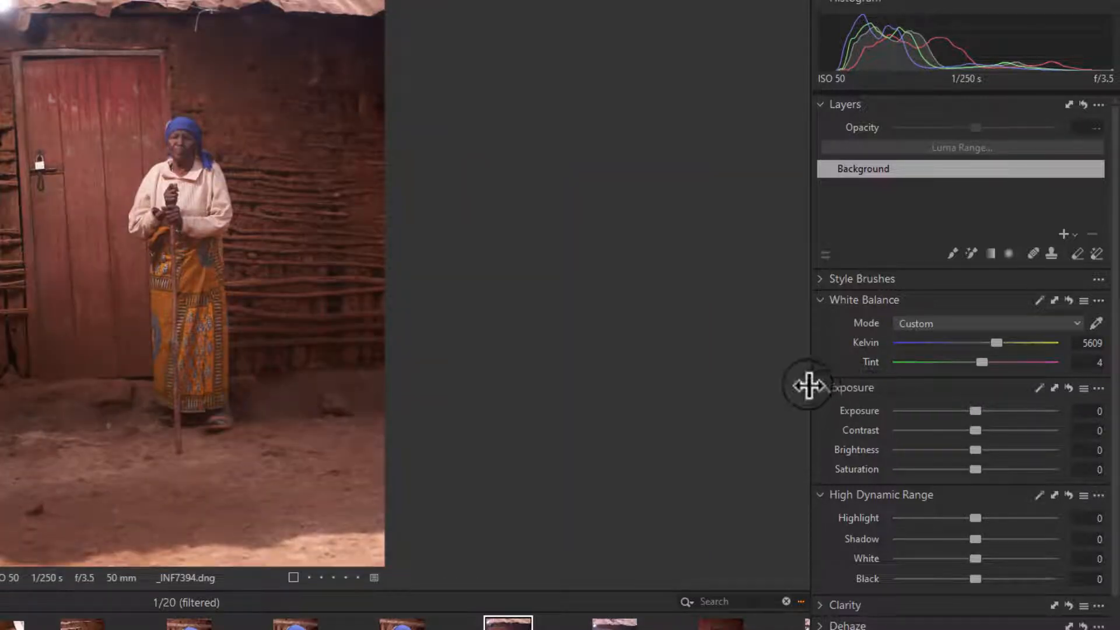
scroll(922, 397, down, 1)
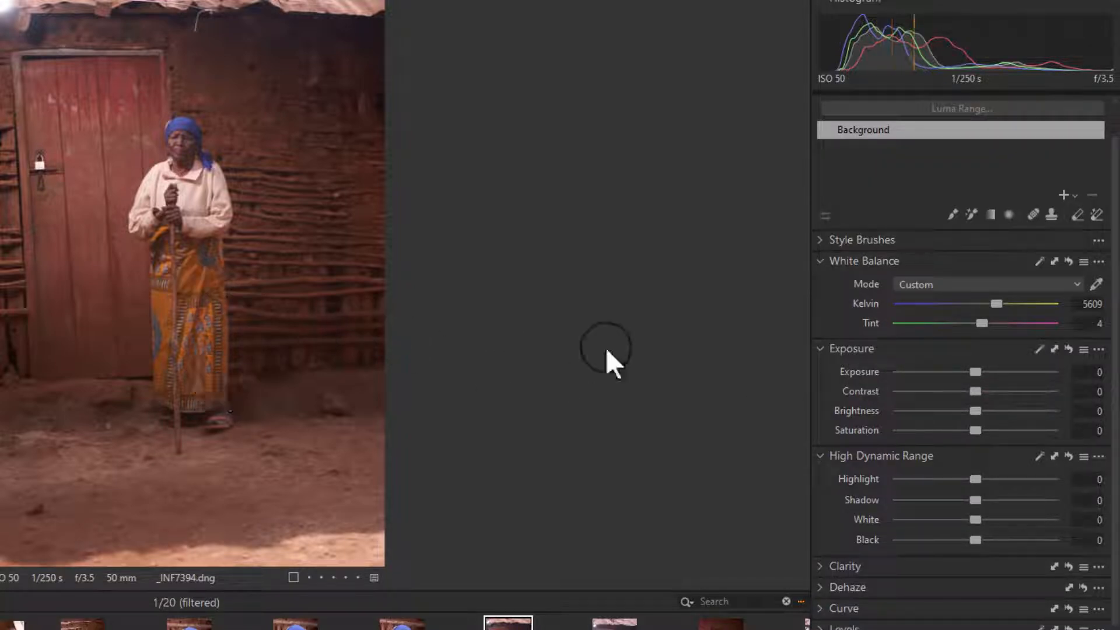
click(952, 372)
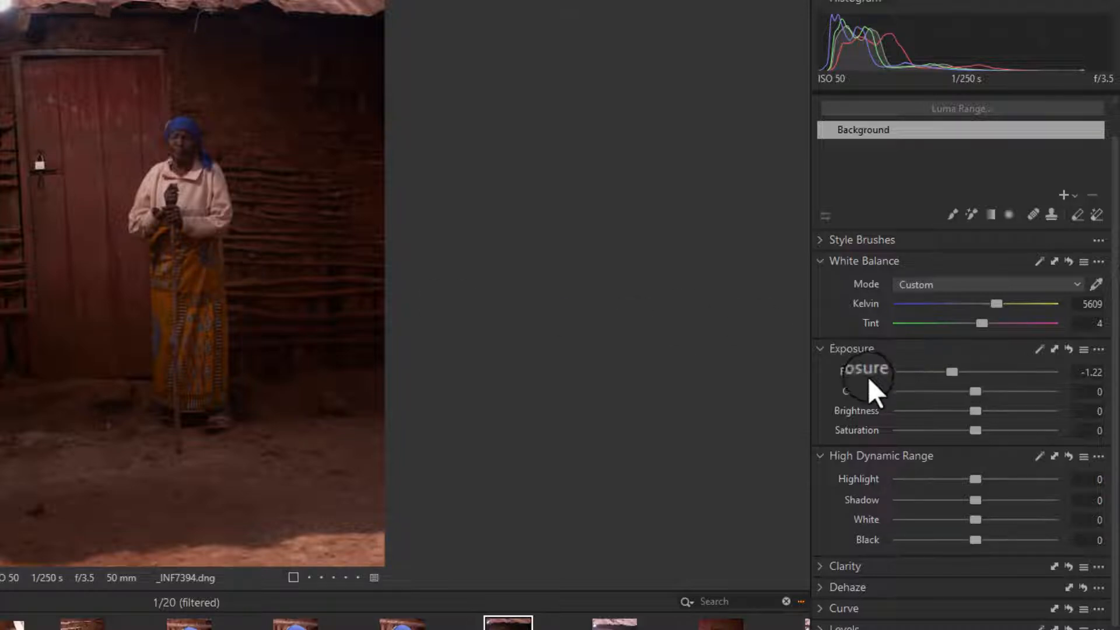
drag(952, 373, 973, 370)
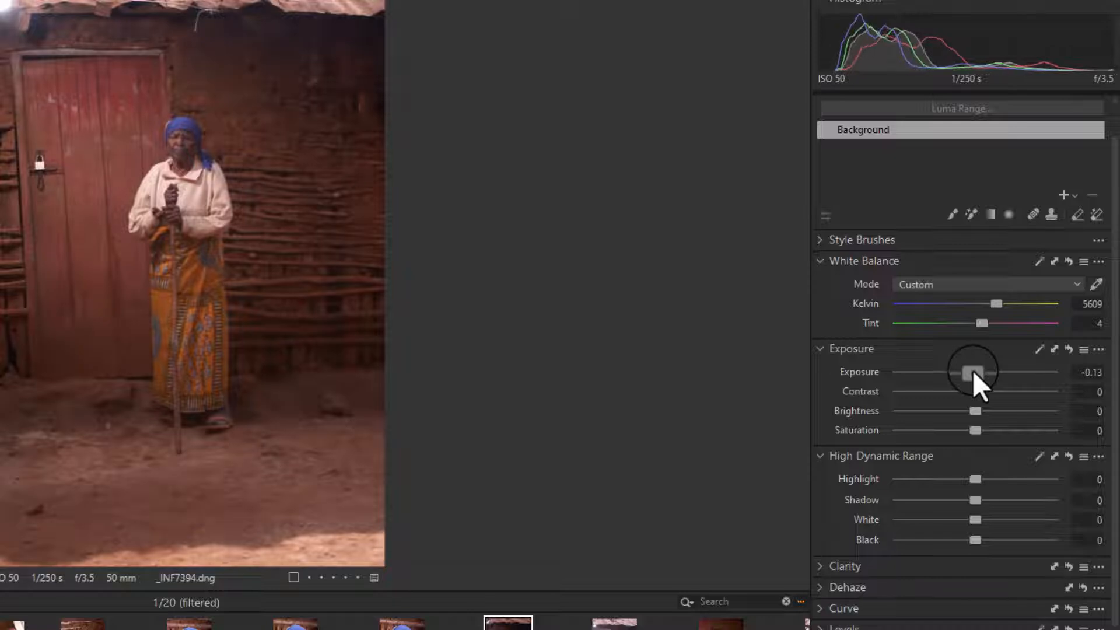
click(968, 371)
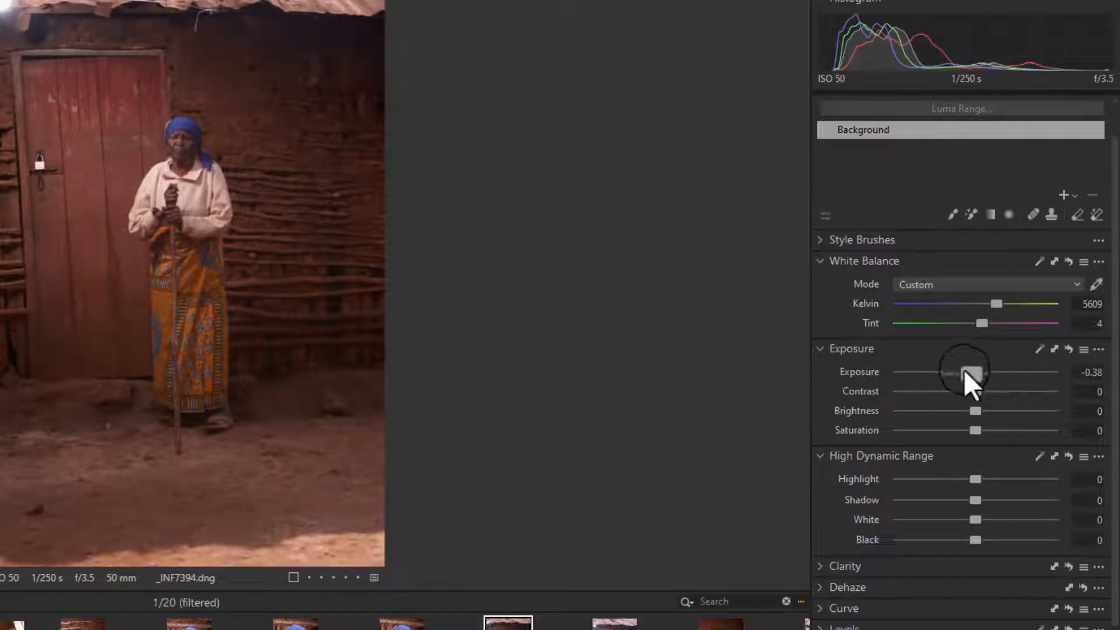
drag(964, 370, 1014, 377)
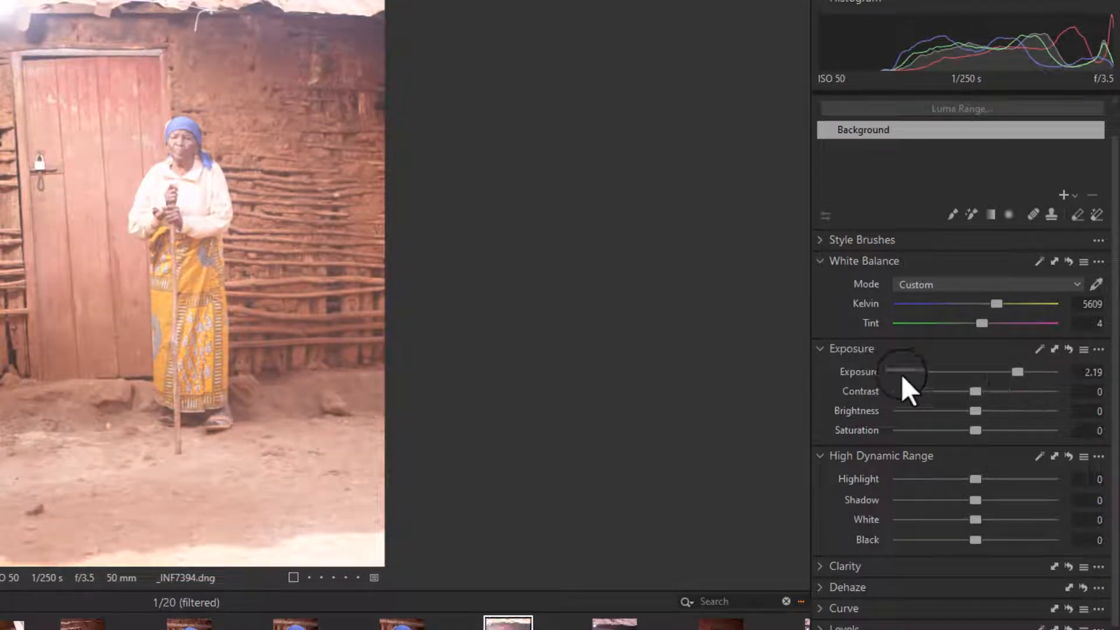
drag(999, 371, 959, 376)
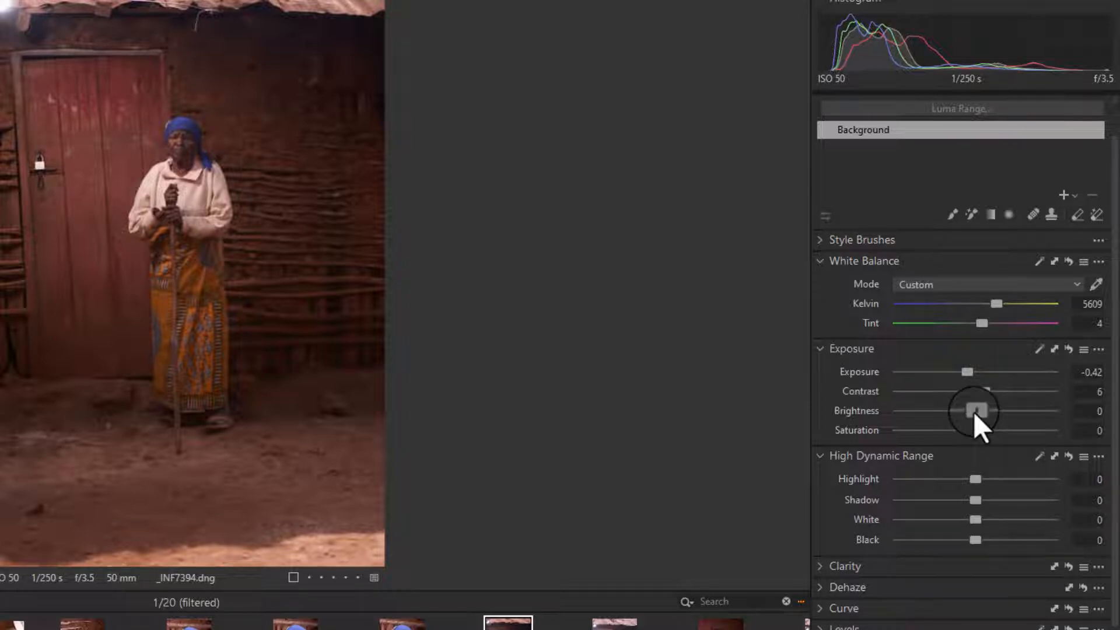
Step: Set Brightness to 2 and Saturation to 15
drag(974, 413, 837, 408)
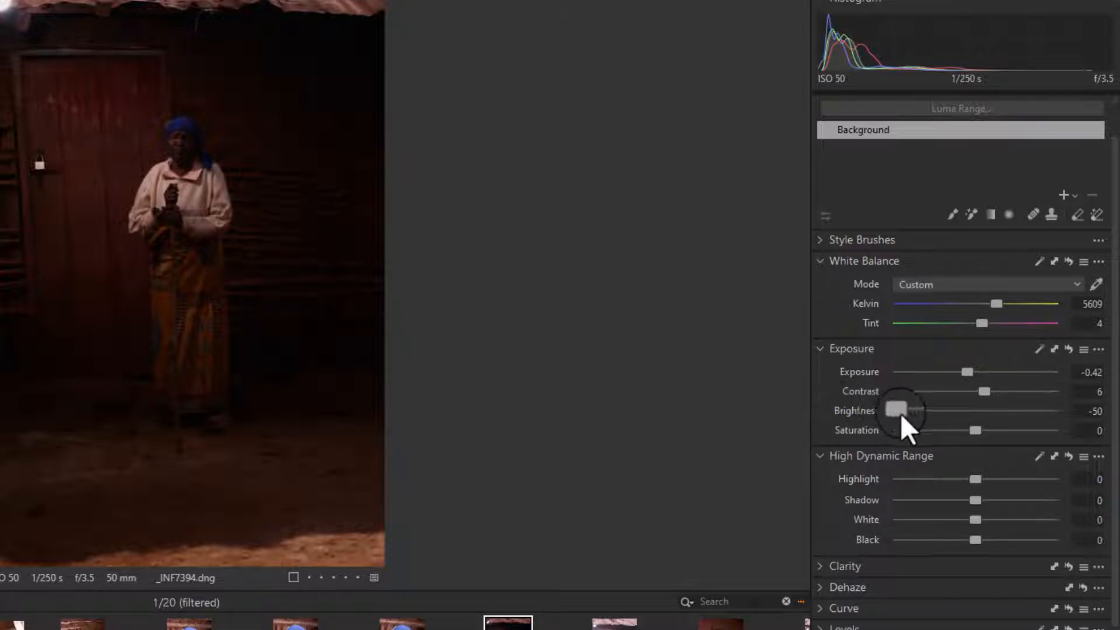
drag(902, 412, 973, 429)
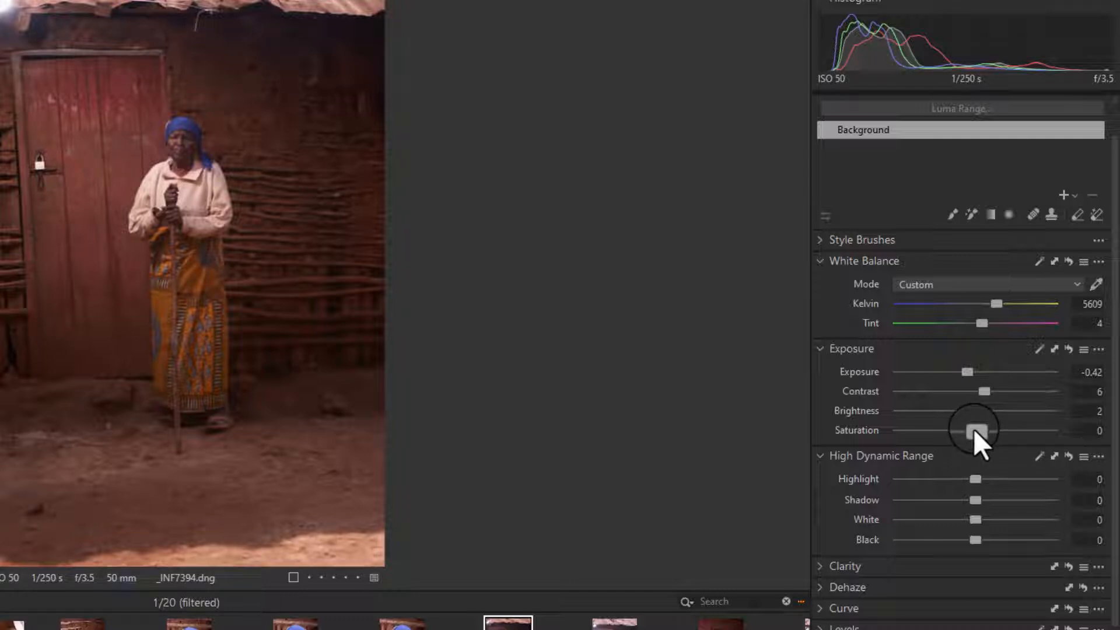
drag(974, 429, 1027, 421)
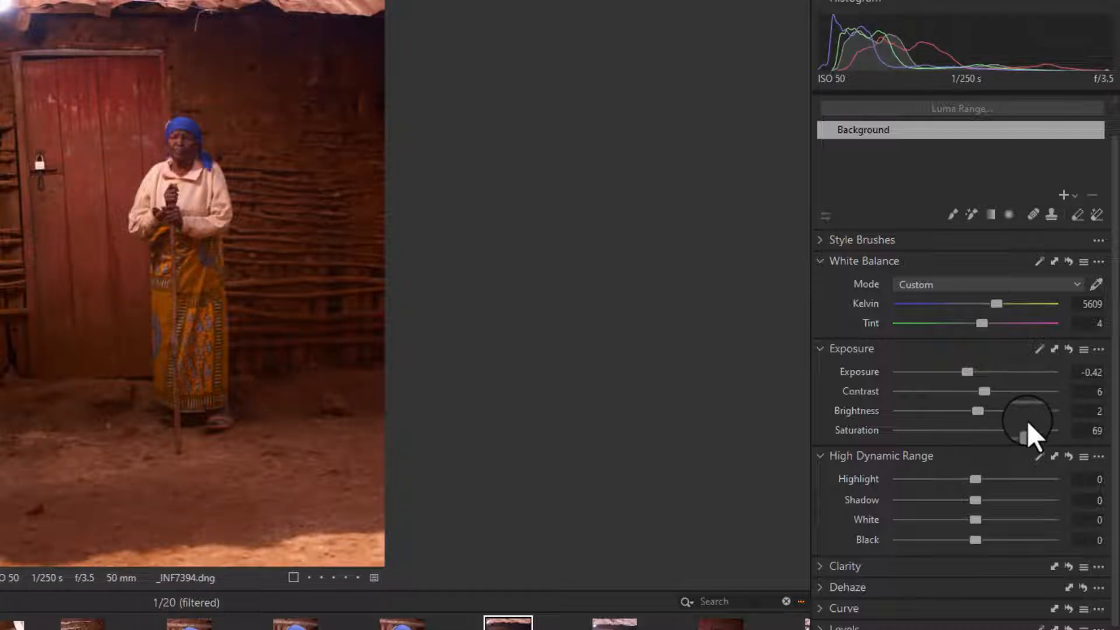
drag(1028, 421, 881, 426)
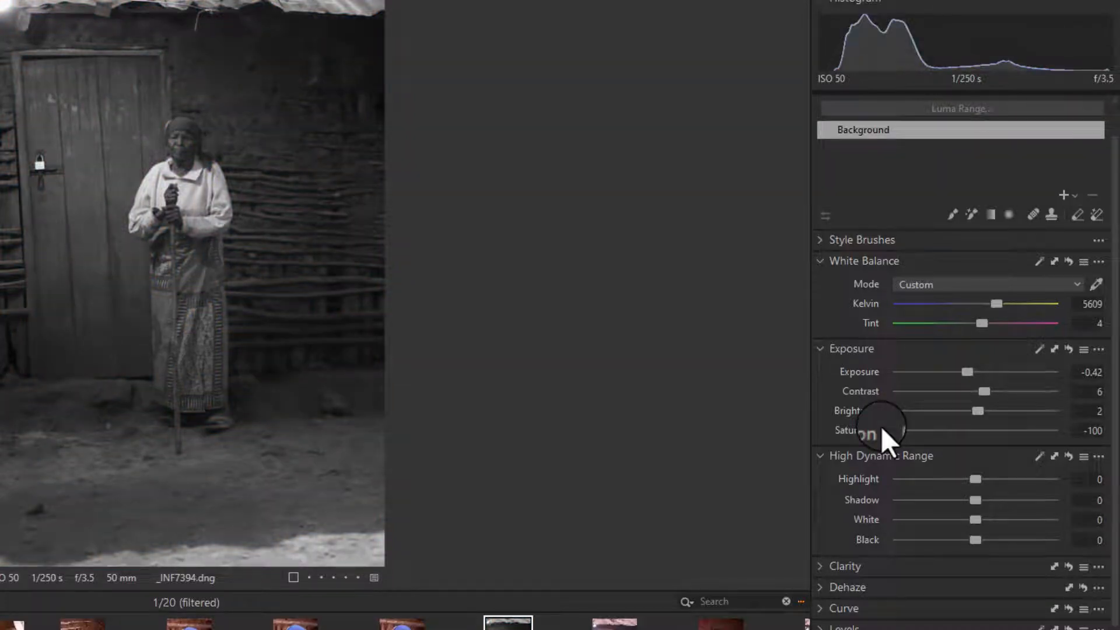
drag(881, 426, 984, 440)
Step: Set the High Dynamic Range Highlight to -100 and Black to -2
scroll(951, 521, down, 2)
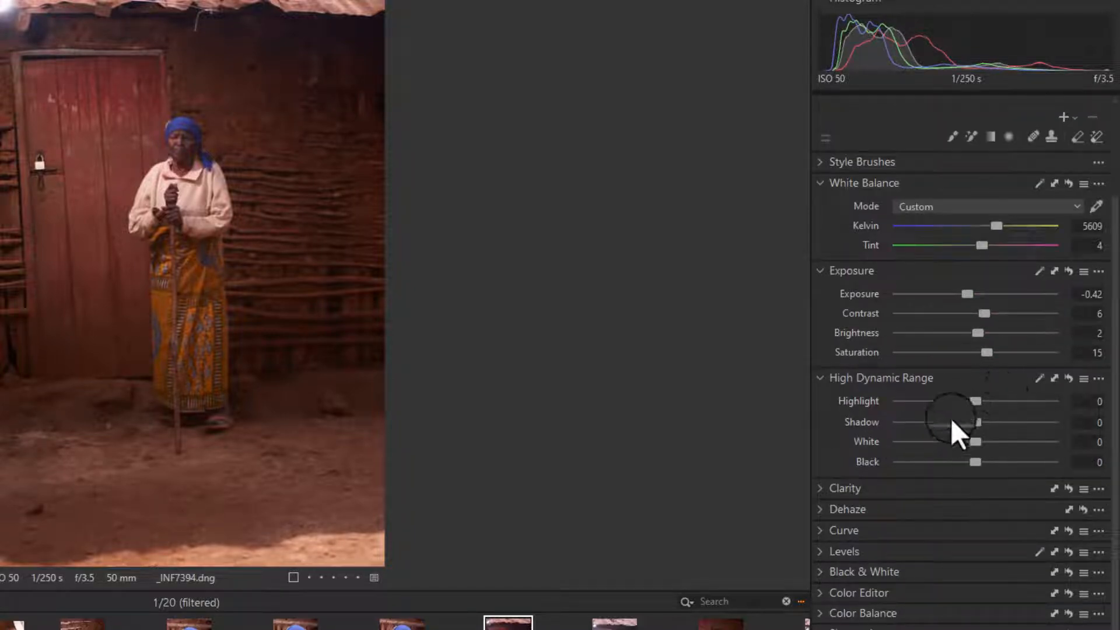
drag(972, 400, 851, 400)
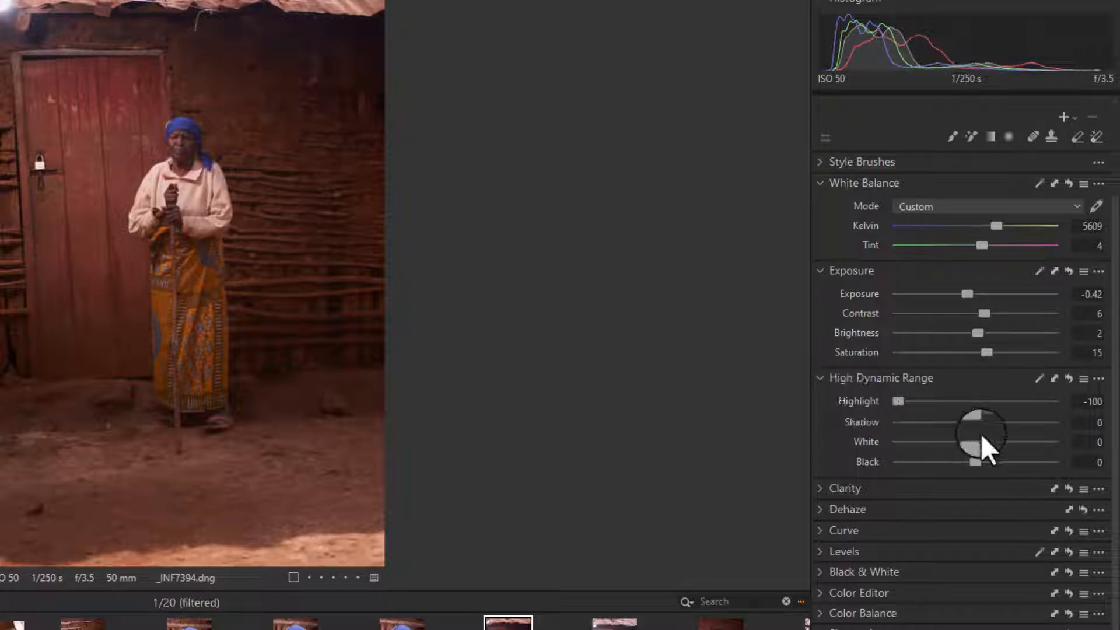
drag(976, 464, 950, 459)
Step: Open the Clarity settings and set Clarity to 4 and Structure to 6
scroll(948, 554, down, 2)
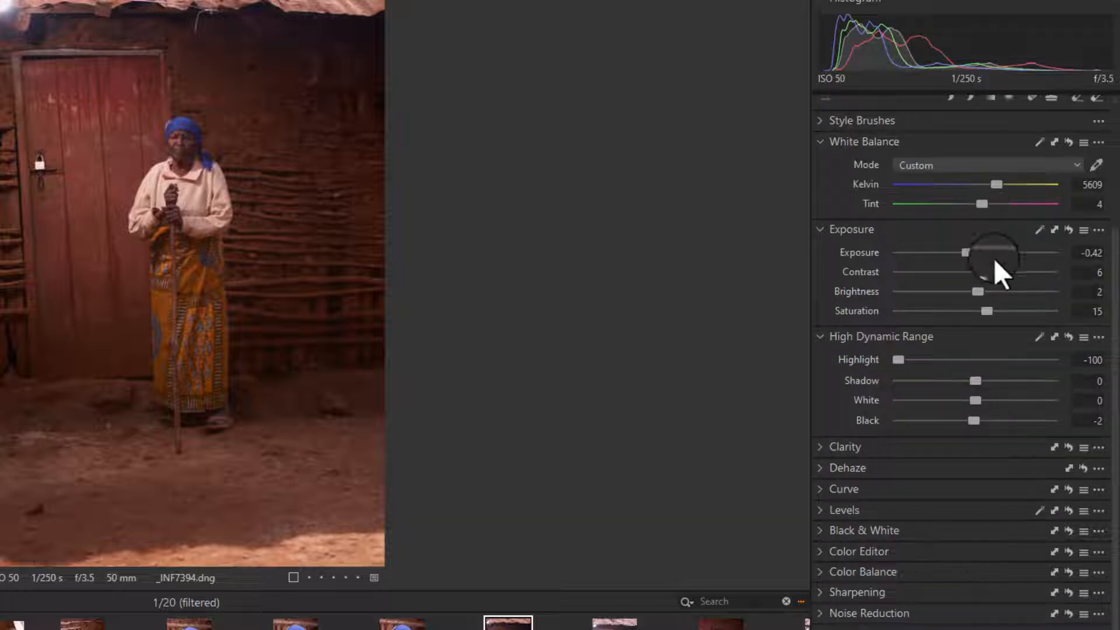
click(824, 445)
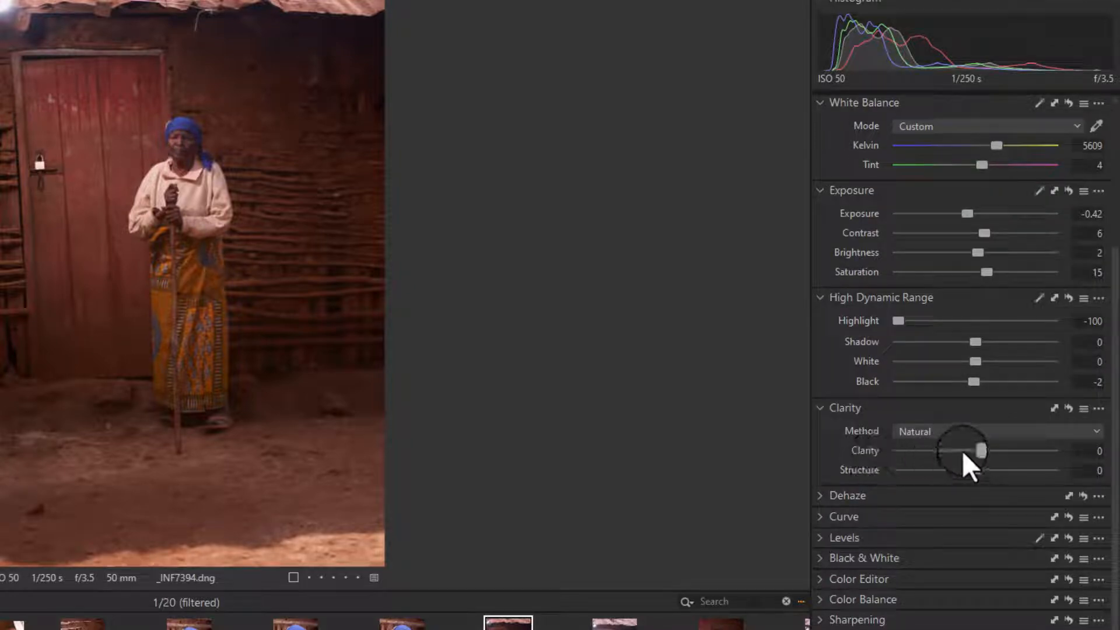
drag(975, 453, 977, 454)
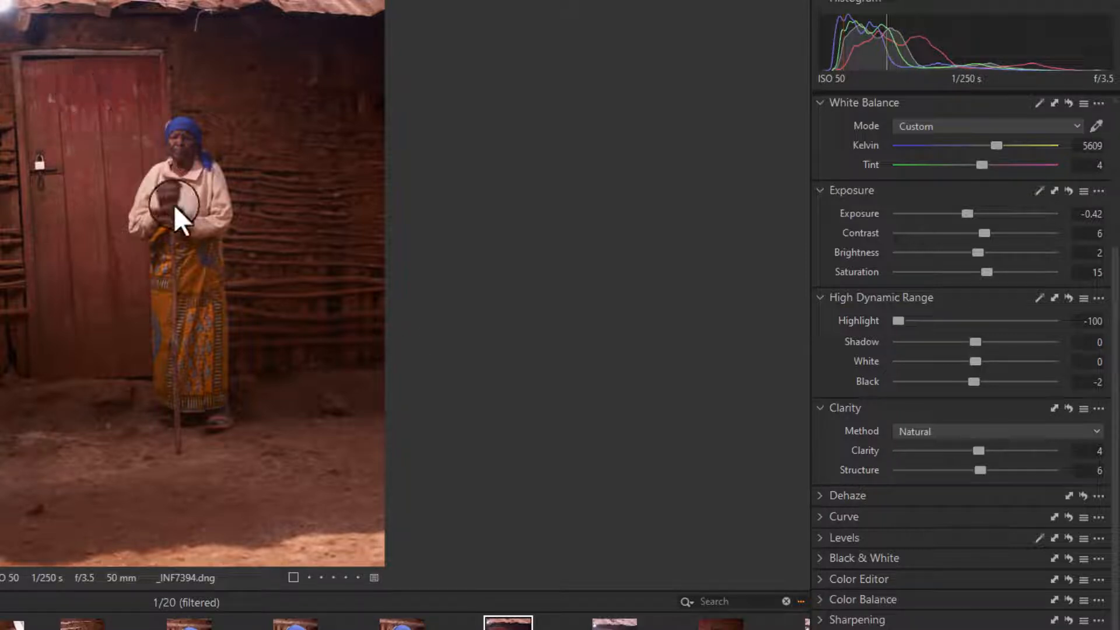
Step: Zoom into the photo, then compare the edited version with the original in a before/after split view
scroll(174, 206, up, 5)
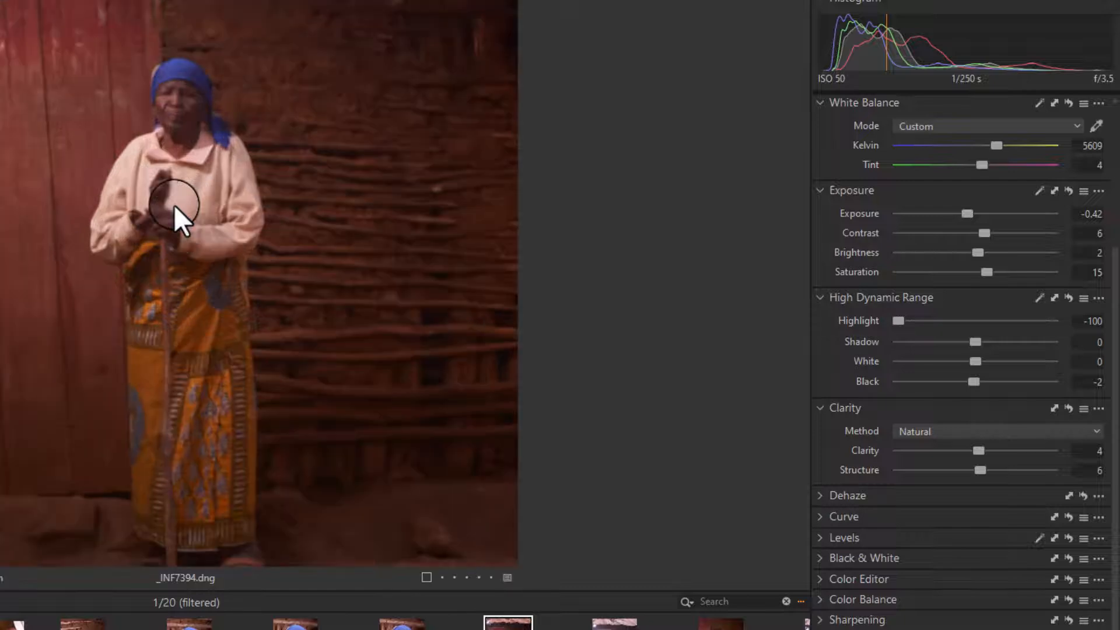
scroll(174, 205, up, 2)
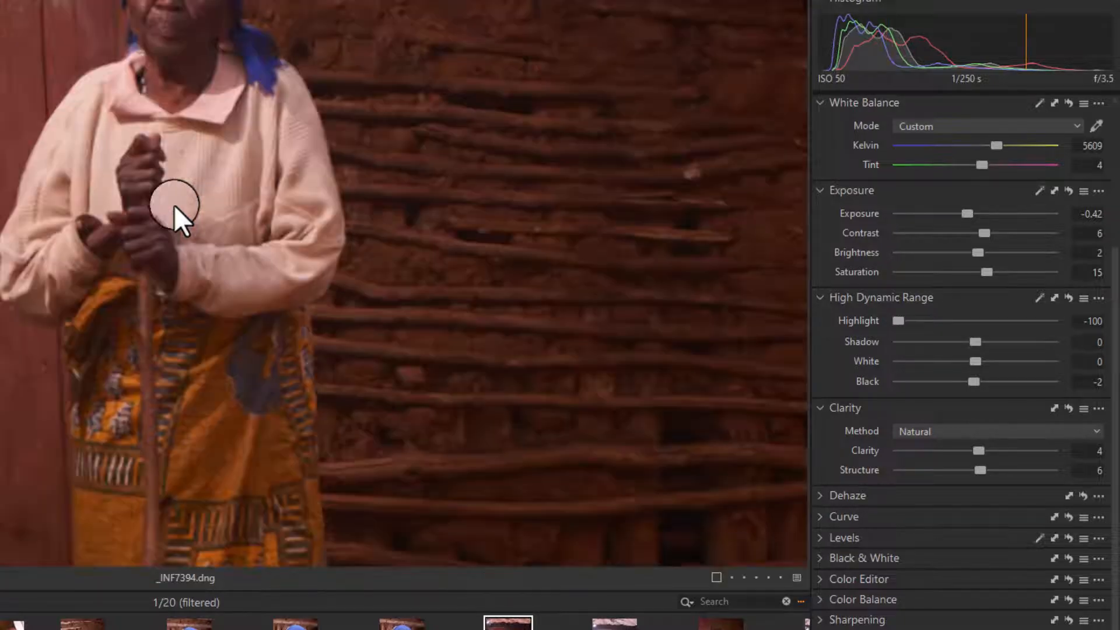
scroll(224, 210, down, 7)
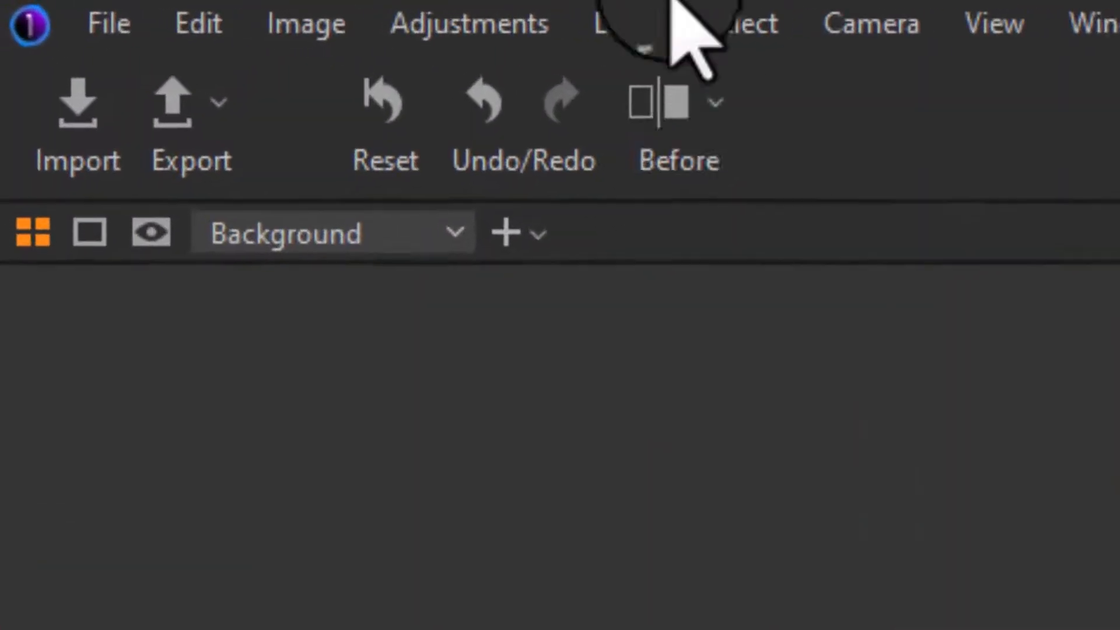
click(668, 131)
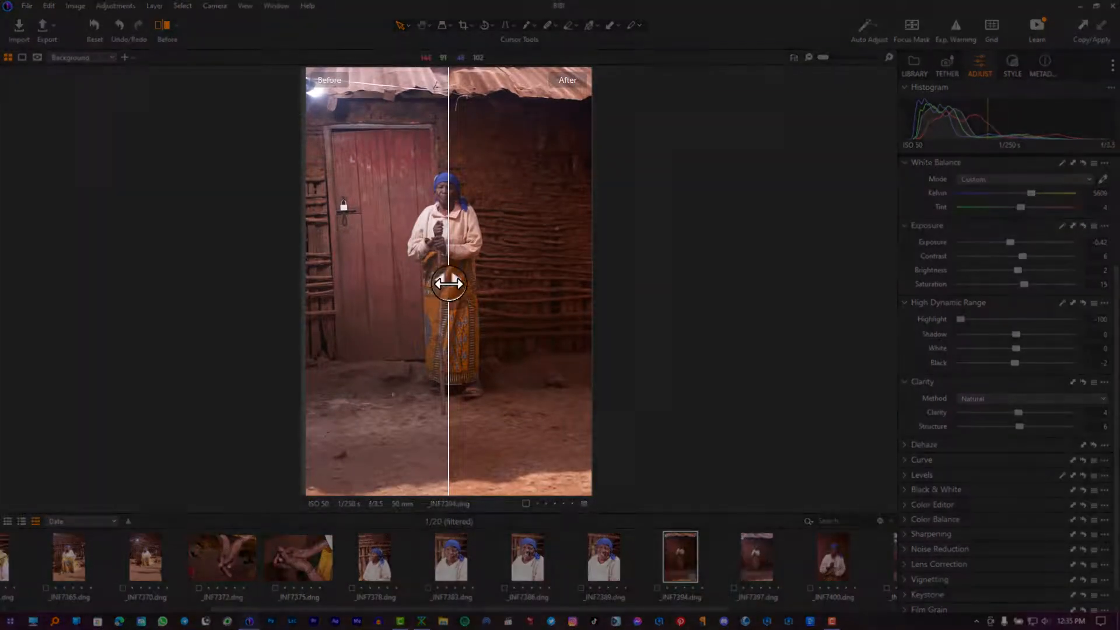
drag(449, 283, 322, 287)
drag(481, 291, 227, 284)
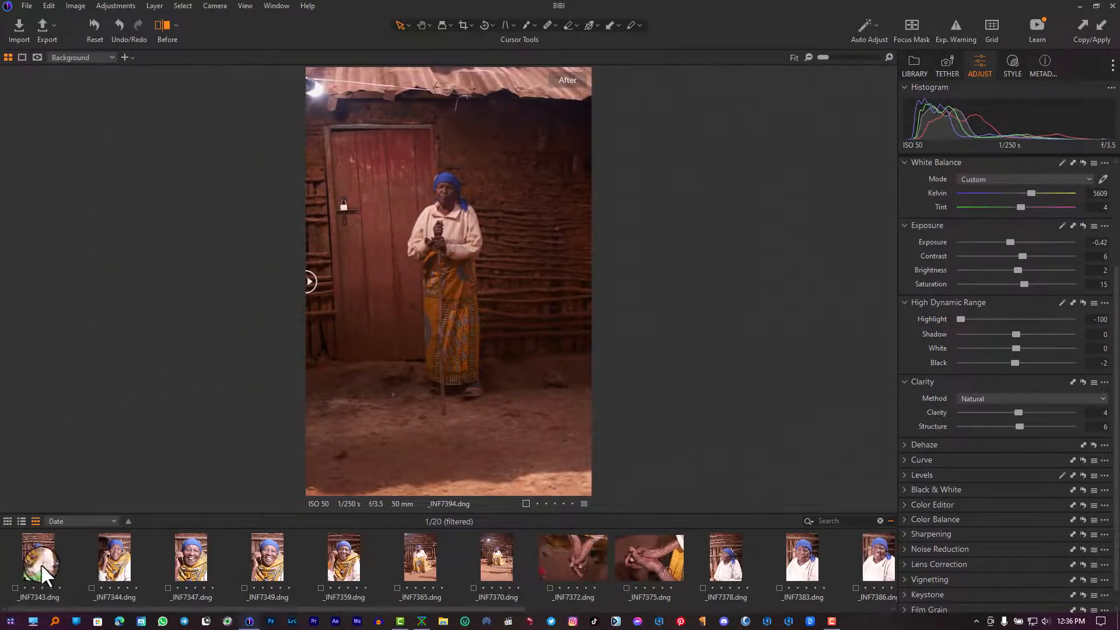
Step: Copy the edited photo's adjustments and apply them to _INF7343 with Copy/Apply
click(40, 560)
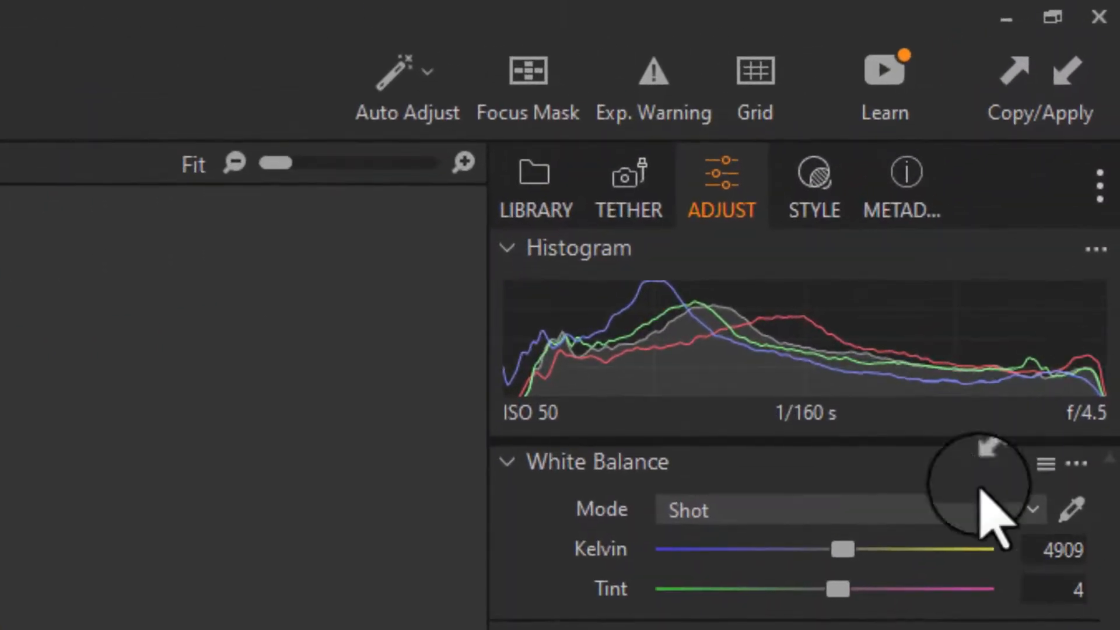
click(1067, 79)
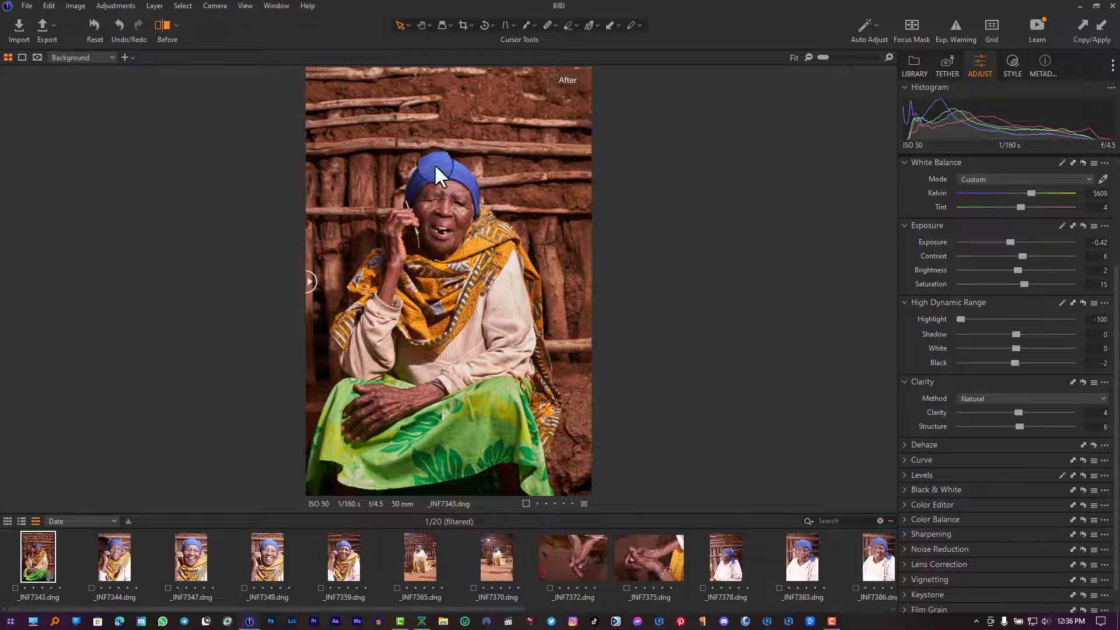
Step: Apply the copied adjustments to the portraits _INF7343 through _INF7386, then reselect _INF7394
drag(312, 282, 733, 228)
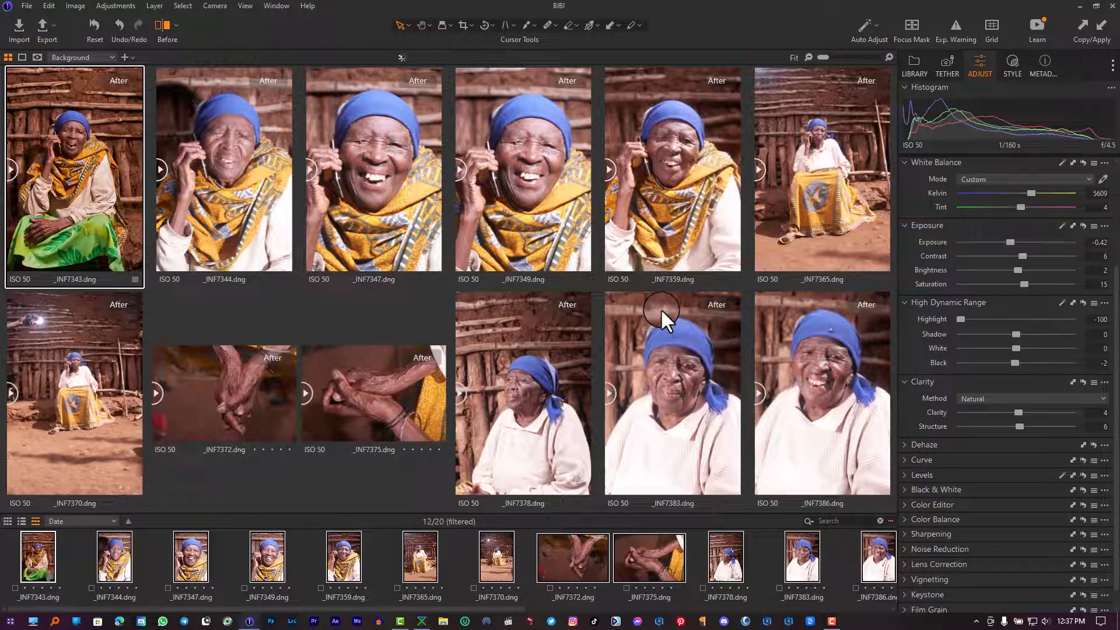
click(1110, 18)
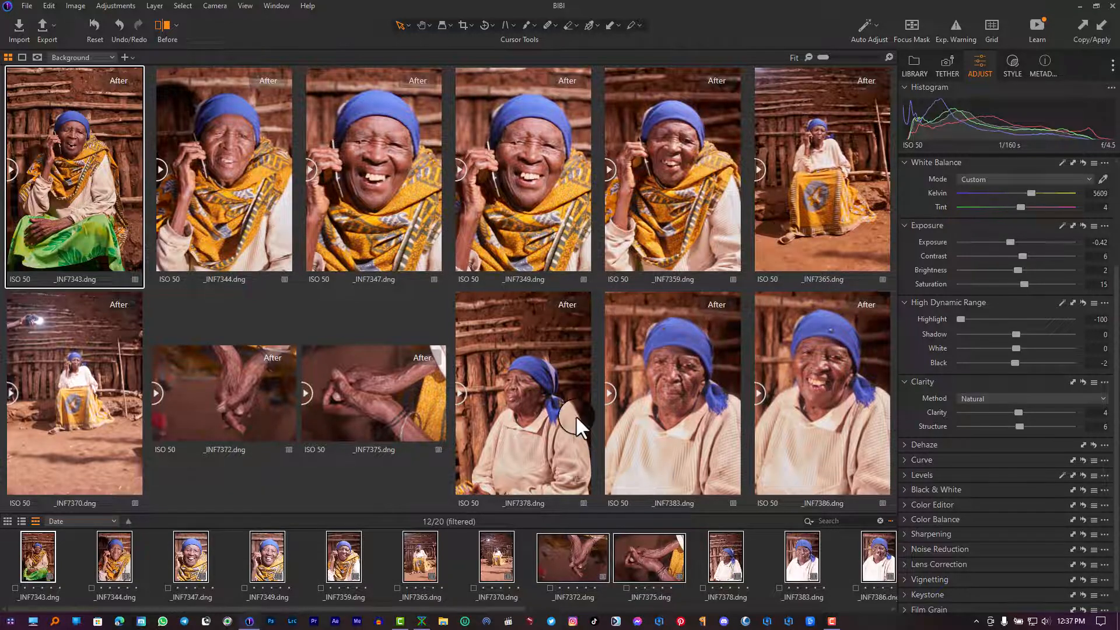
scroll(769, 565, down, 2)
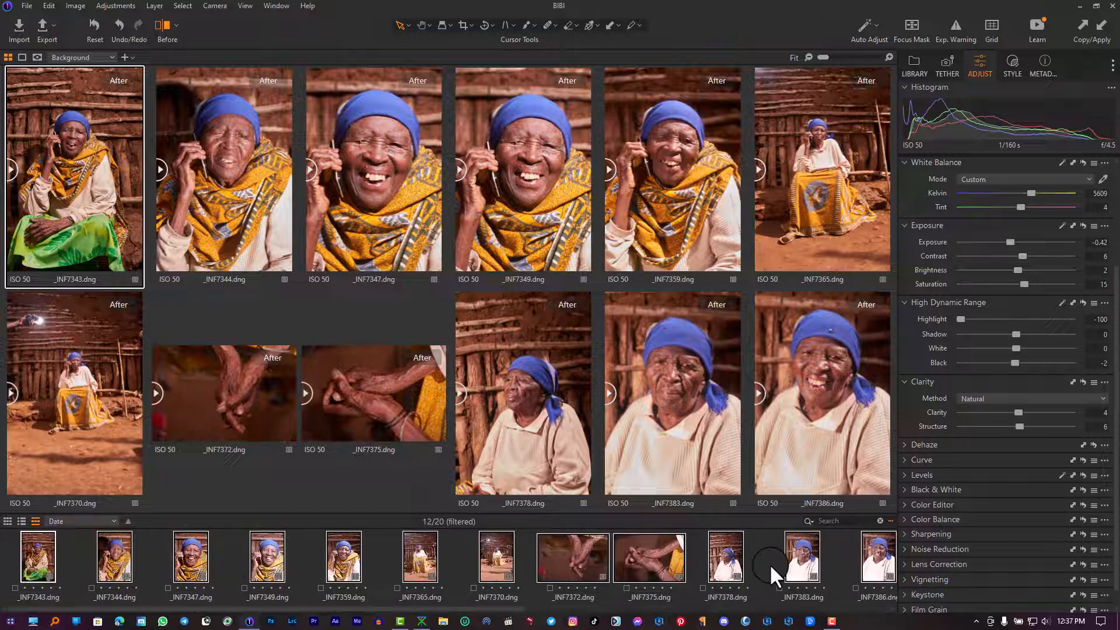
click(878, 555)
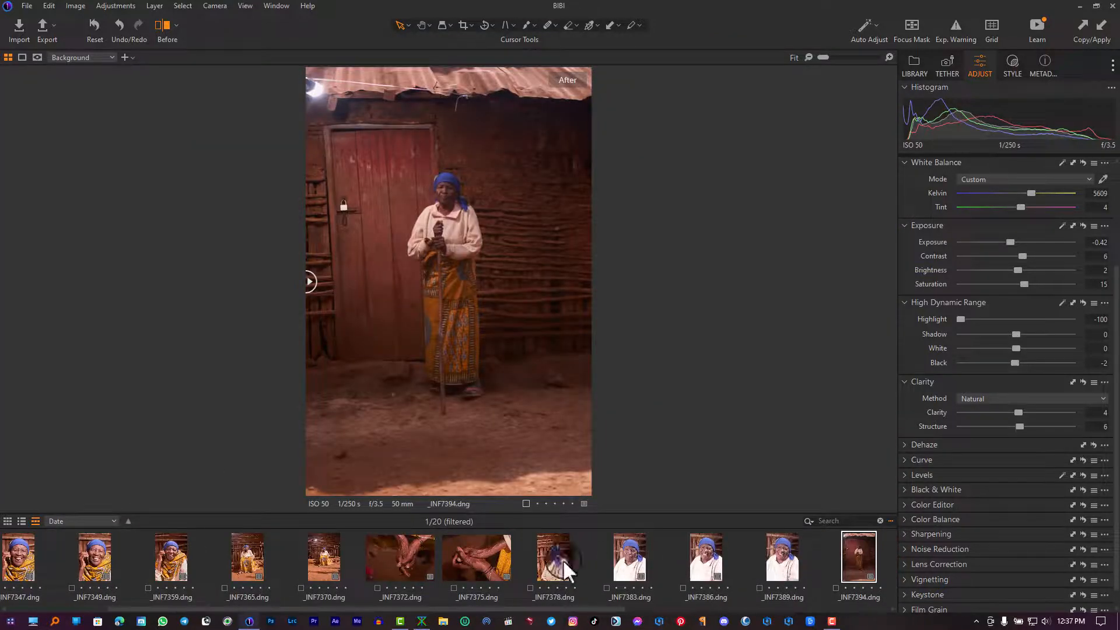